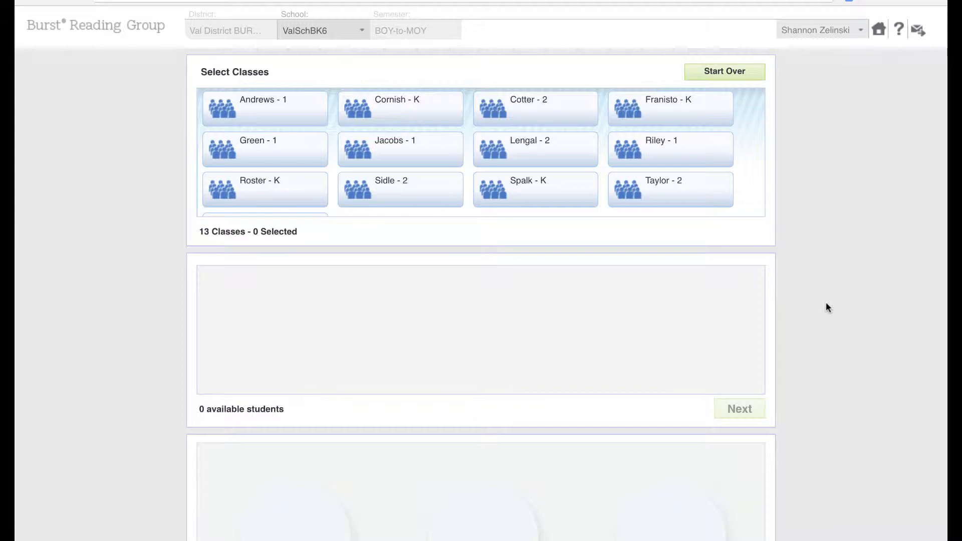
- Select the Andrews - 1, Green - 1, Jacobs - 1 and Riley - 1 classes and continue to group creation
scroll(826, 304, "down", 2)
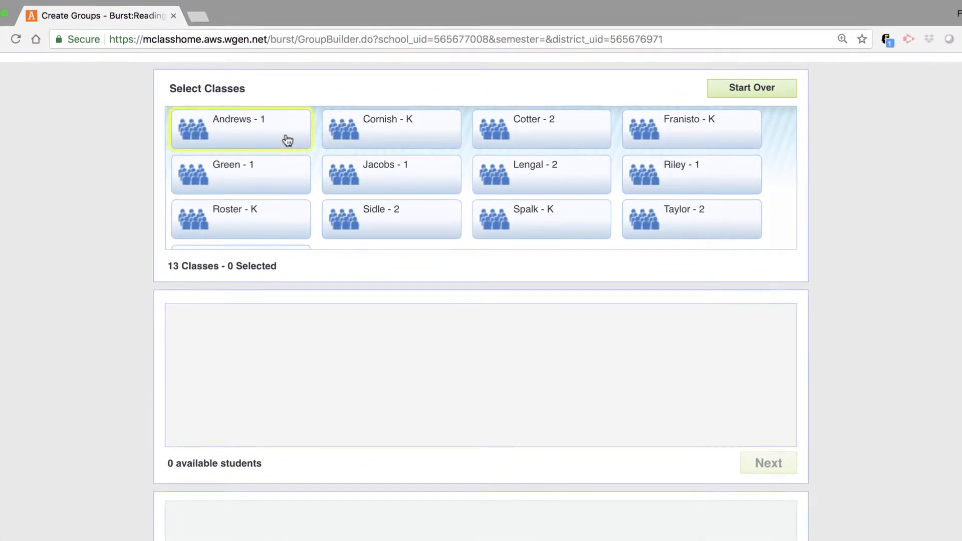
left_click(287, 140)
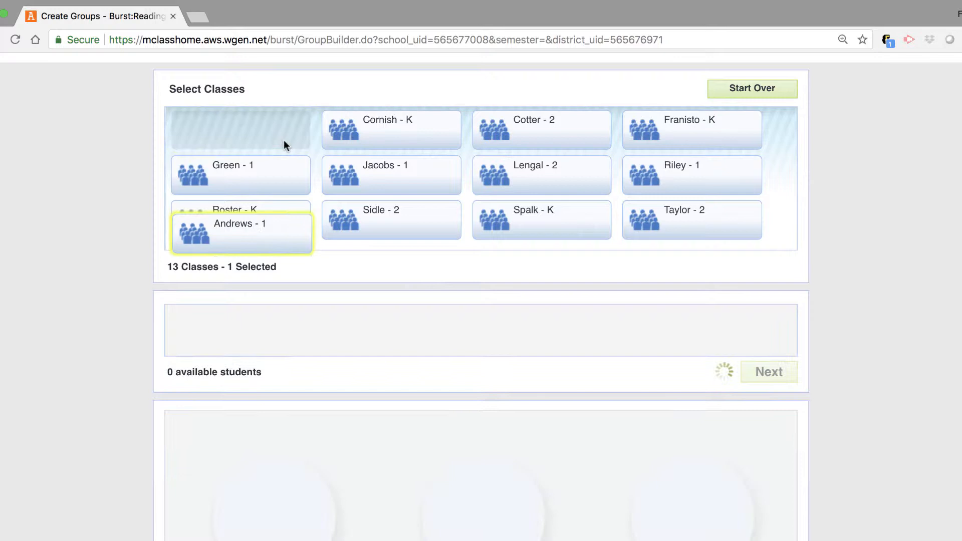
left_click(279, 174)
left_click(396, 189)
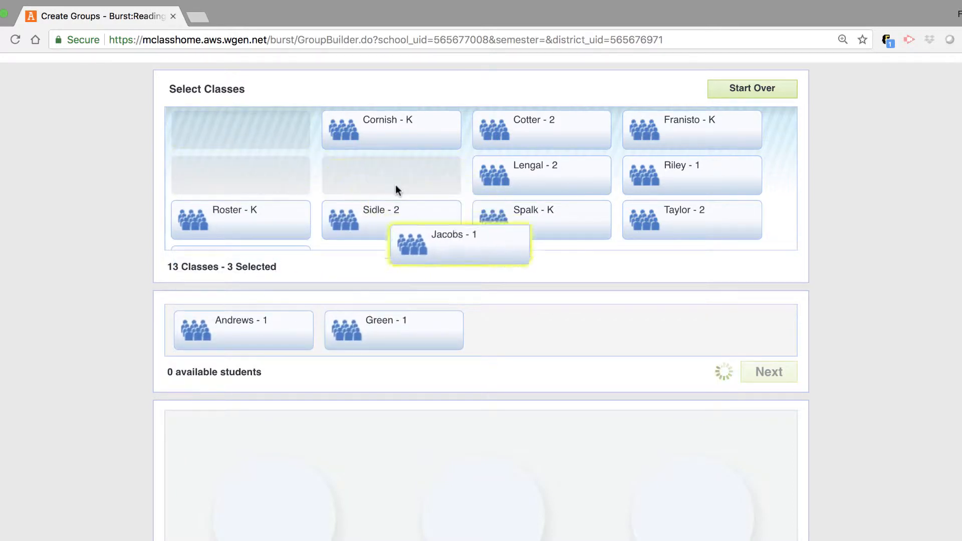
left_click(657, 187)
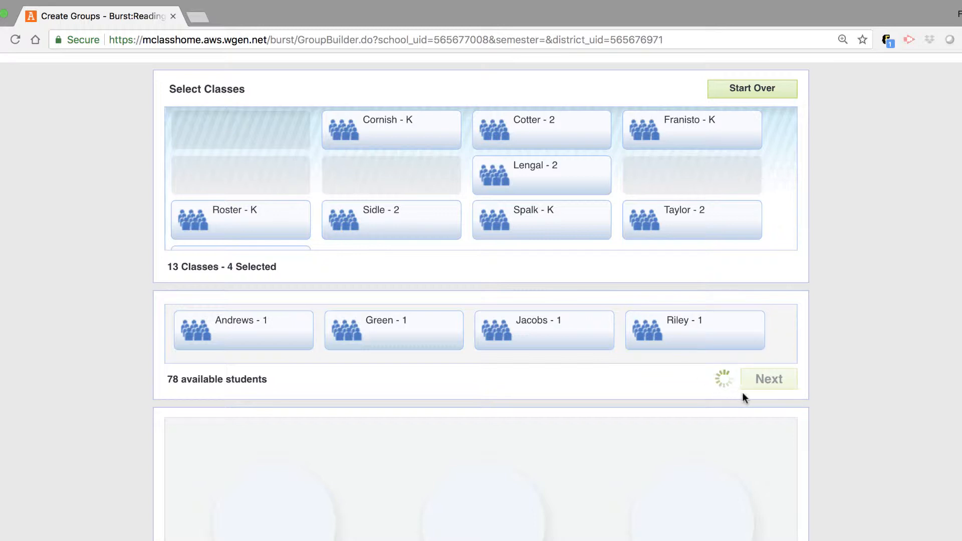
left_click(766, 381)
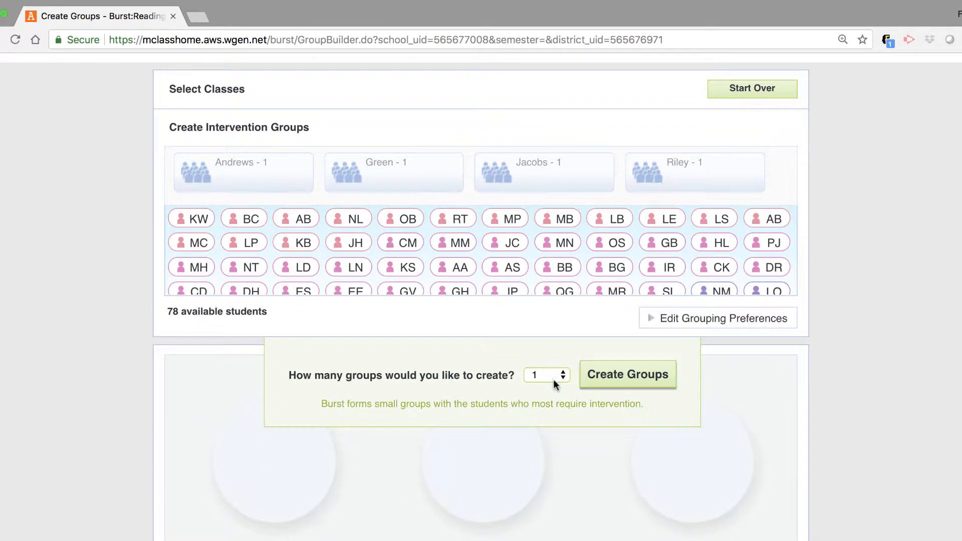
- Set the number of groups to create to 10 and open the grouping preferences
left_click(551, 375)
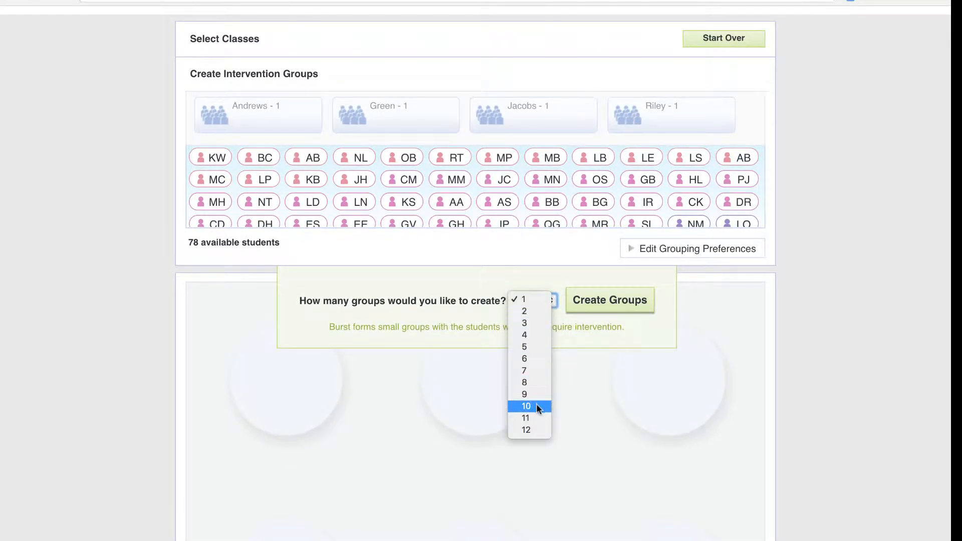
left_click(536, 407)
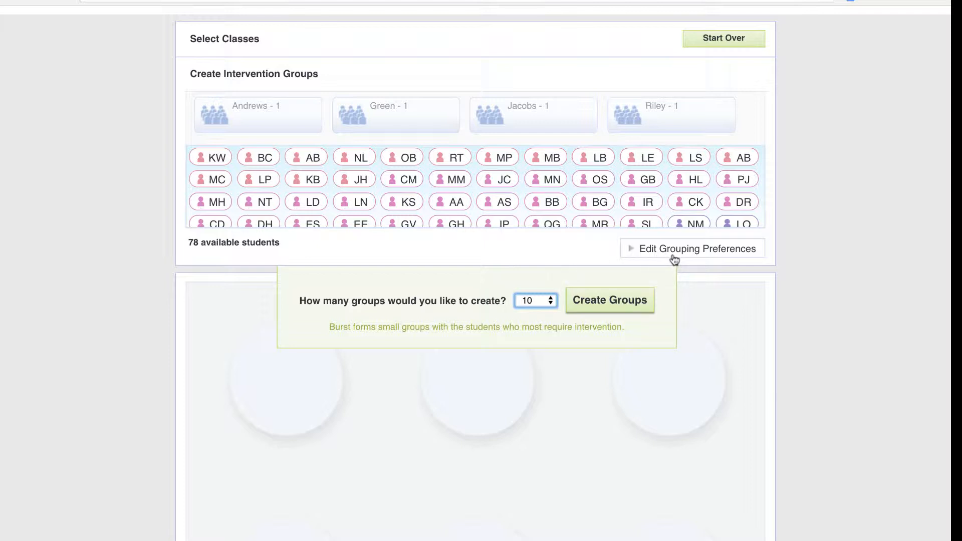
left_click(673, 256)
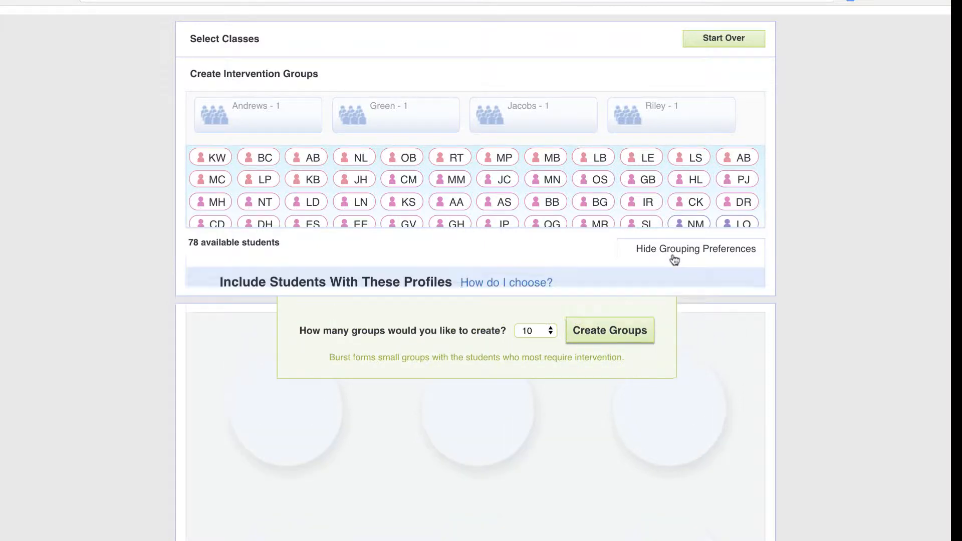
- Toggle the Benchmark and Above Benchmark risk levels off and back on, and include the Not Available risk level
scroll(566, 397, "down", 5)
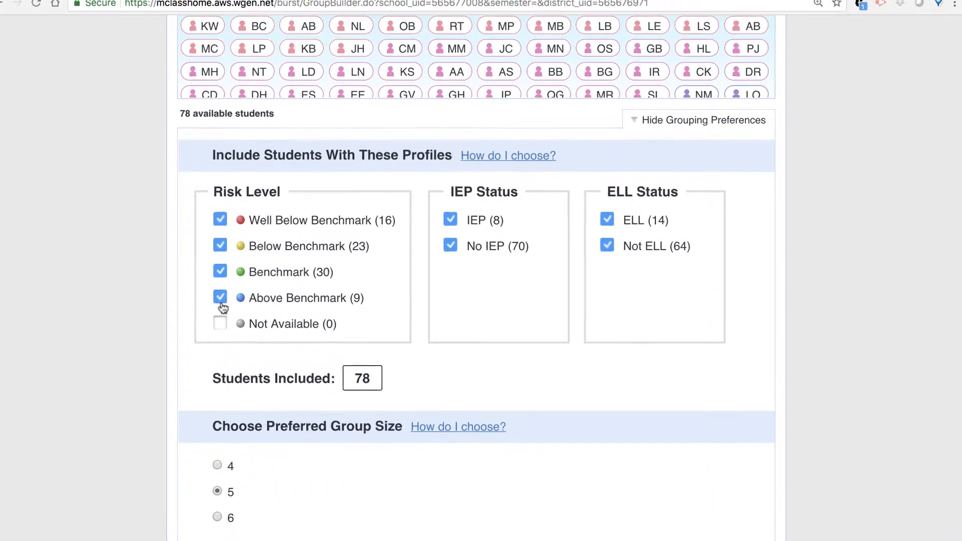
left_click(223, 262)
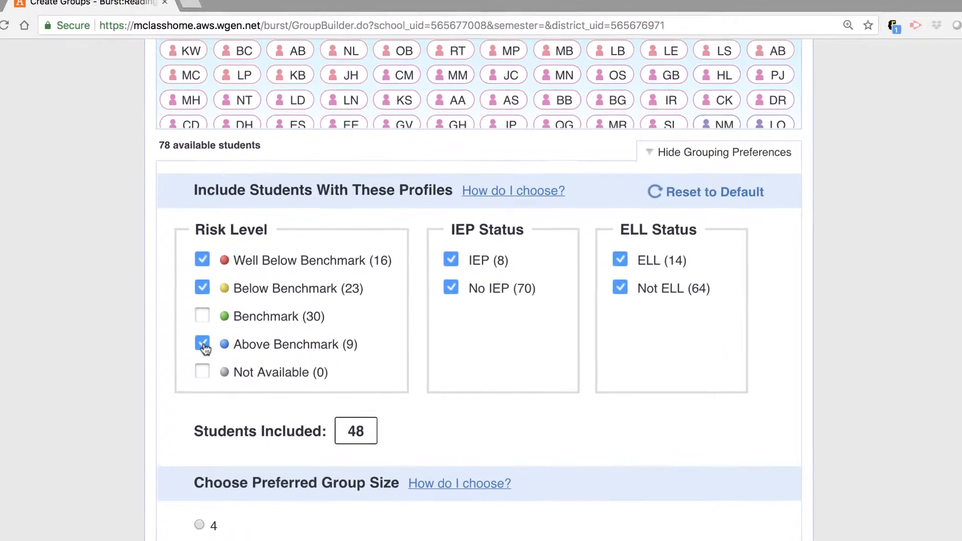
left_click(202, 344)
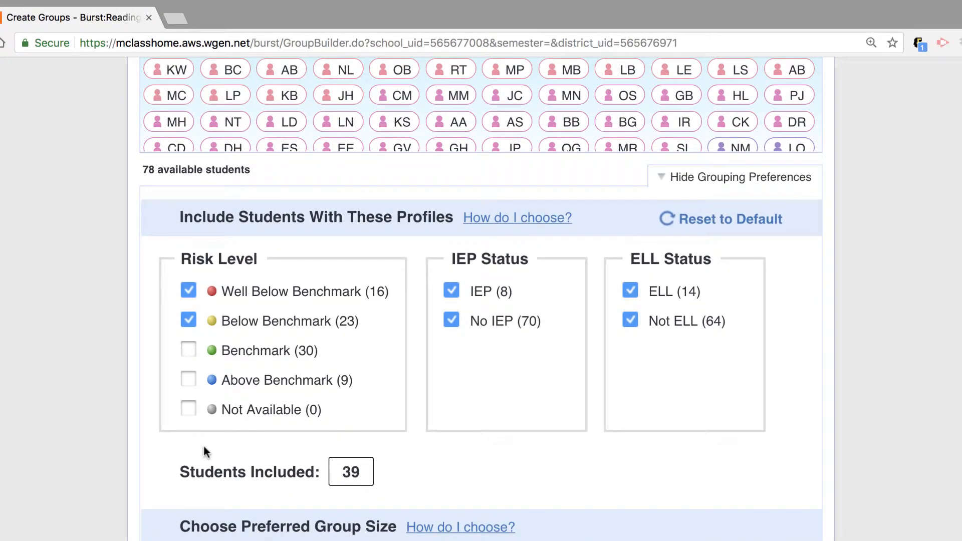
left_click(189, 351)
left_click(188, 379)
left_click(189, 408)
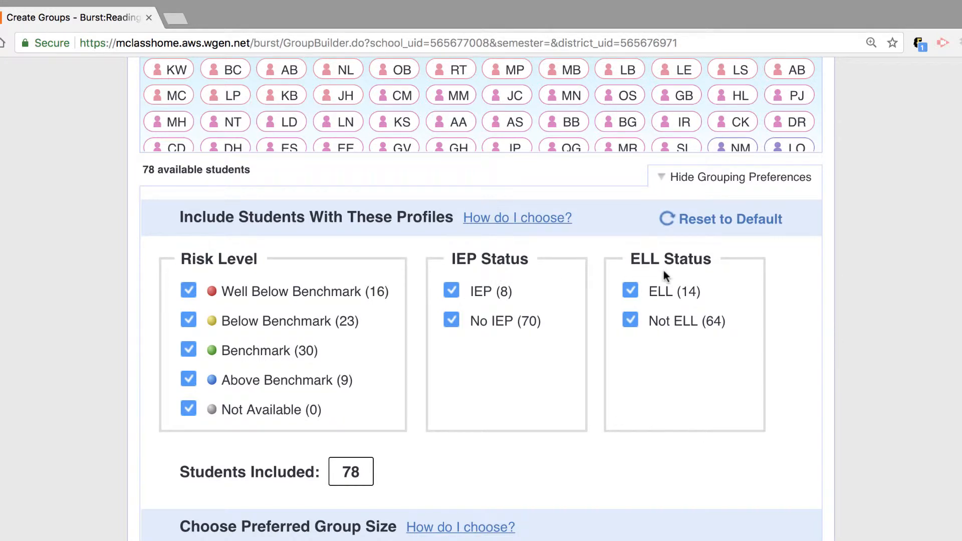
- Uncheck the IEP and ELL statuses, then check both again
left_click(451, 294)
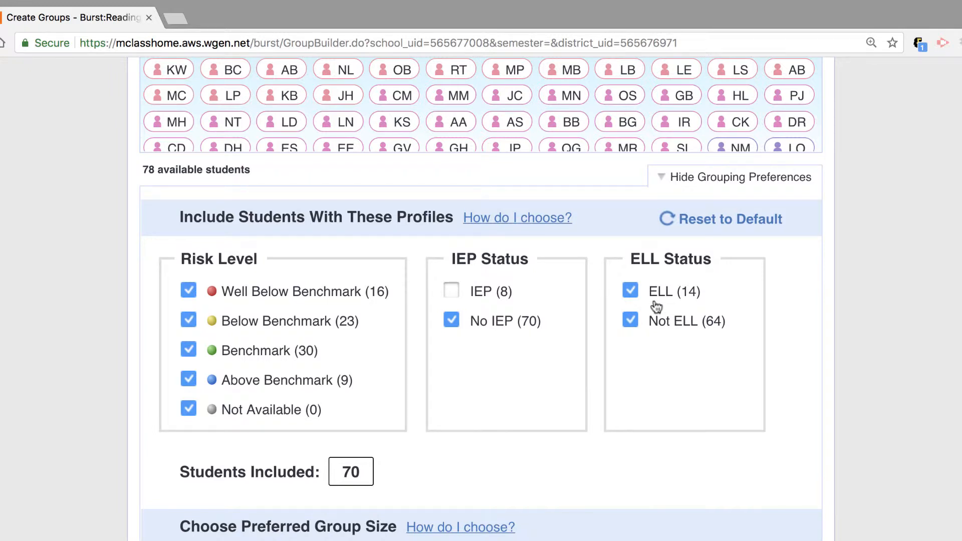
left_click(630, 291)
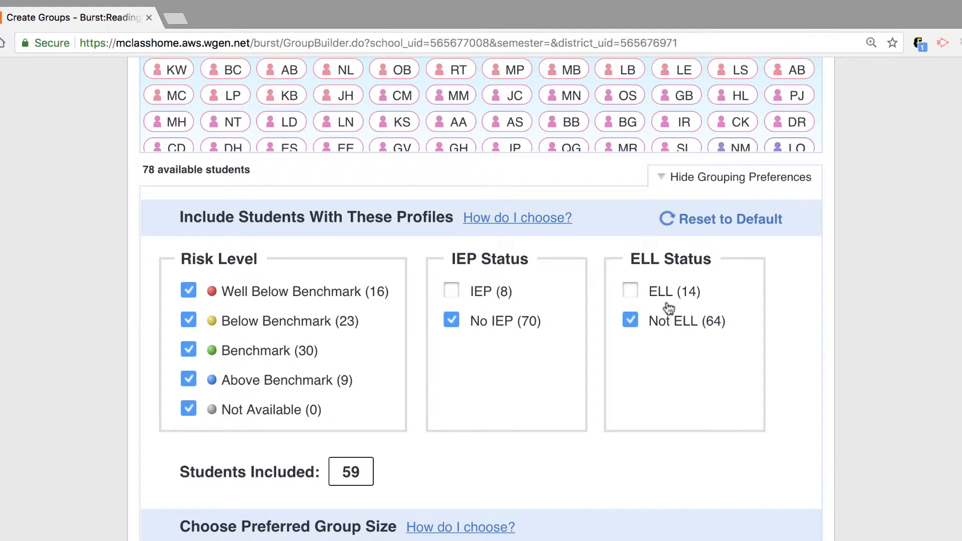
left_click(450, 291)
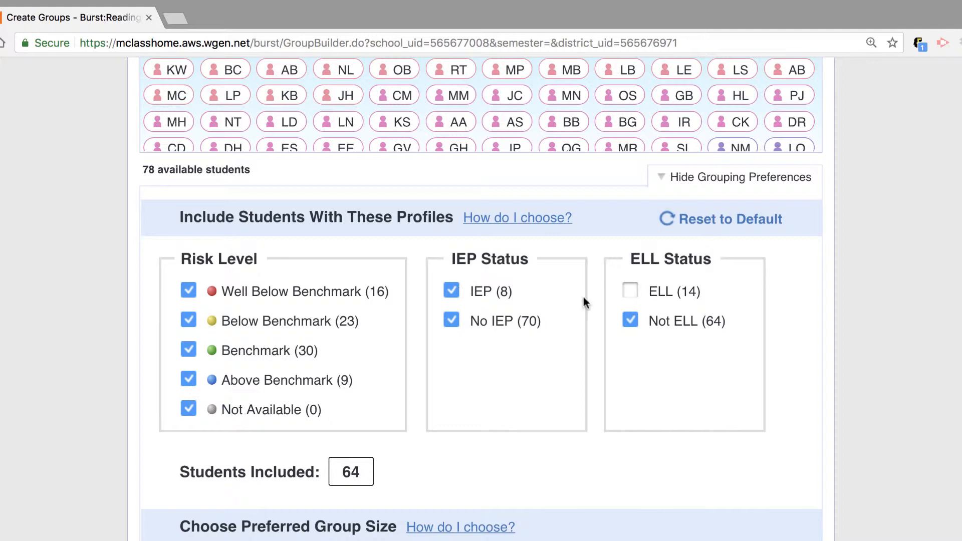
left_click(631, 292)
- Create the intervention groups with the chosen preferences
scroll(451, 457, "down", 3)
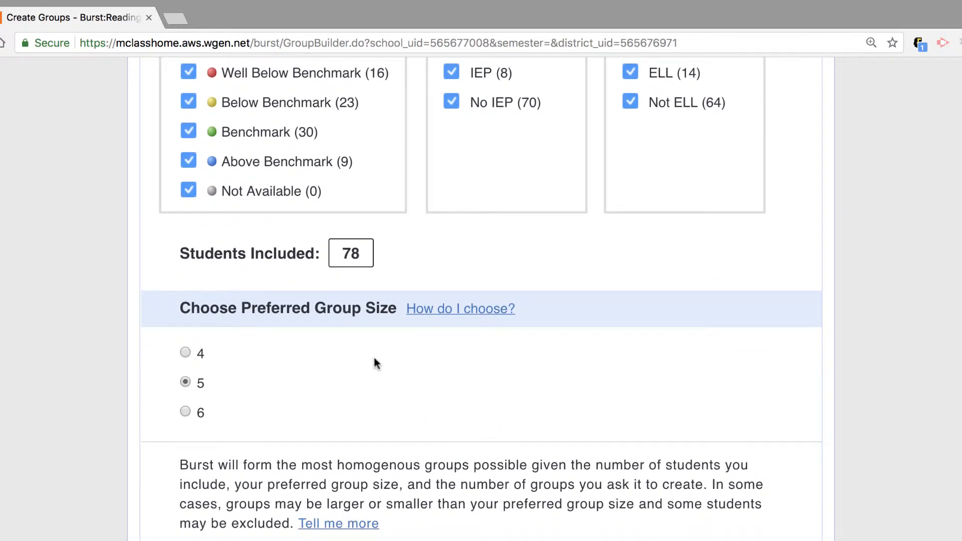
scroll(374, 358, "up", 2)
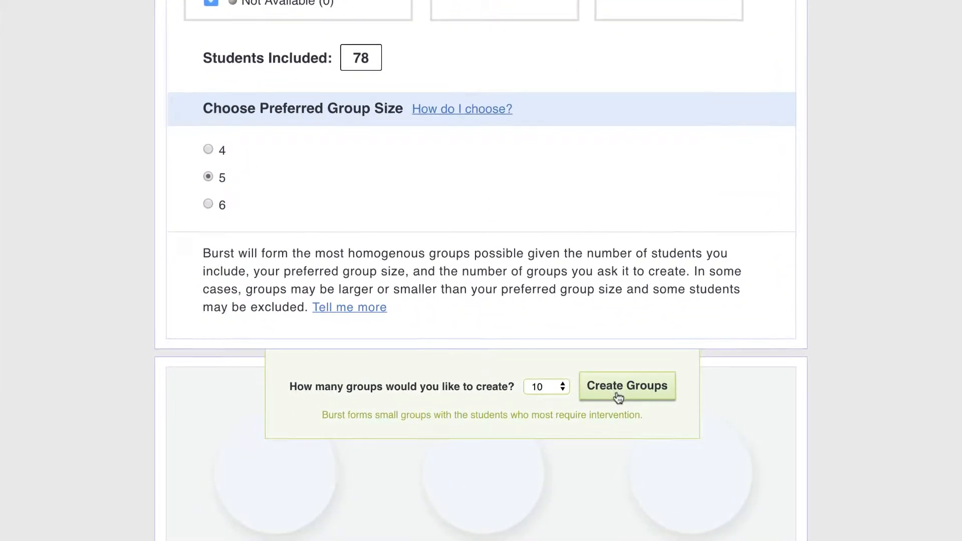
left_click(617, 390)
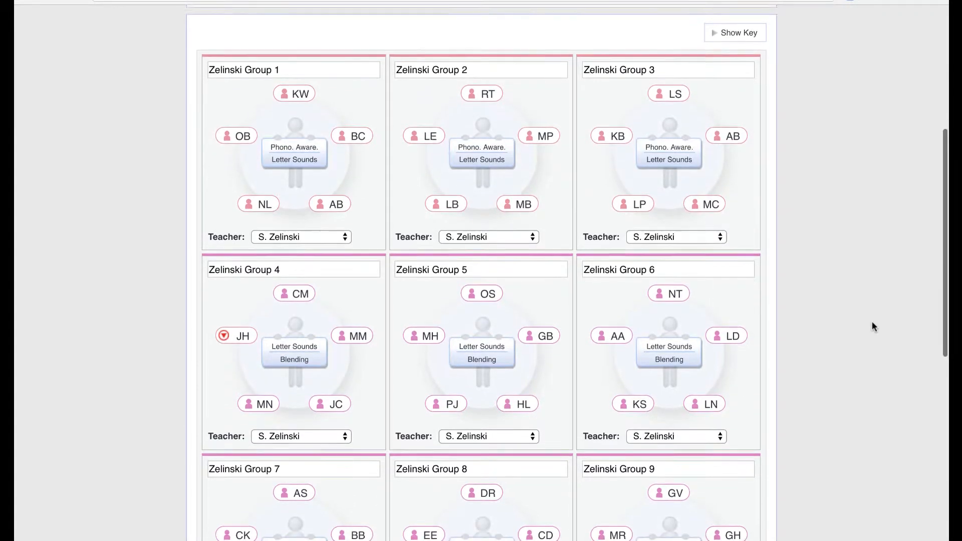
- Scroll through the ten generated groups to review their members and skills
scroll(871, 327, "down", 2)
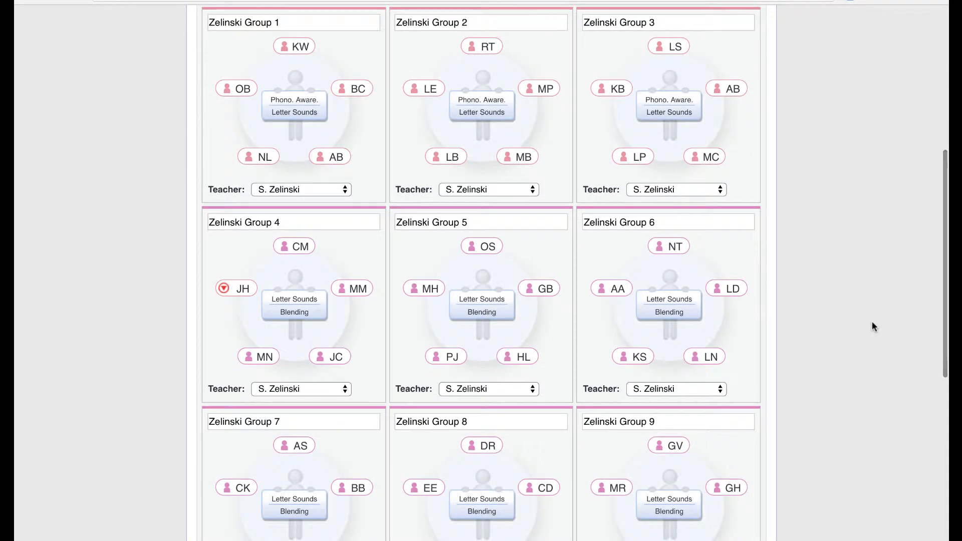
scroll(872, 326, "down", 1)
scroll(872, 326, "down", 6)
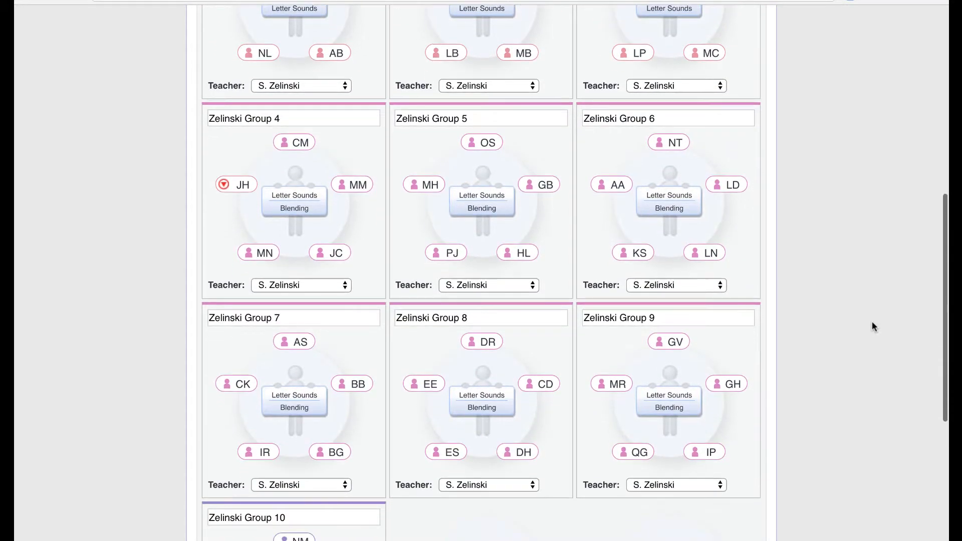
scroll(871, 327, "down", 5)
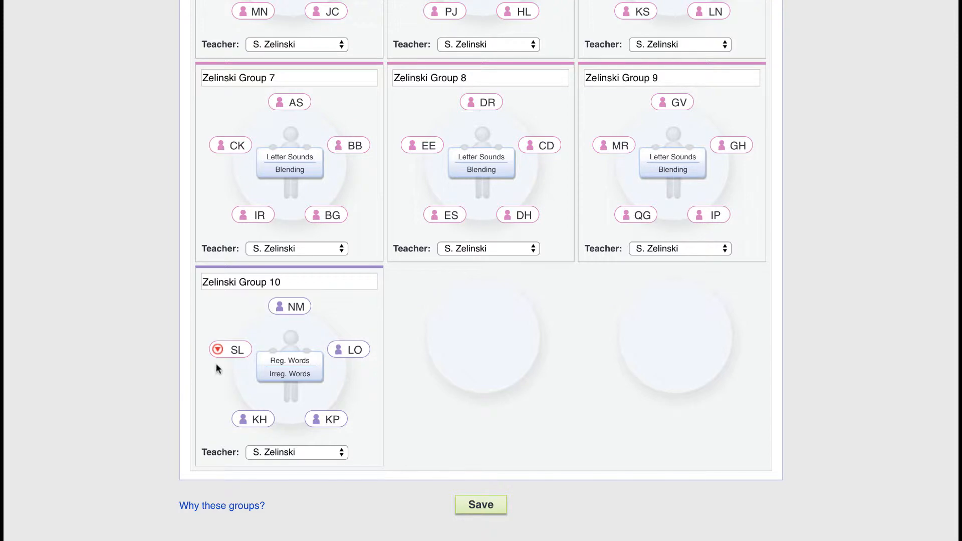
scroll(110, 312, "up", 10)
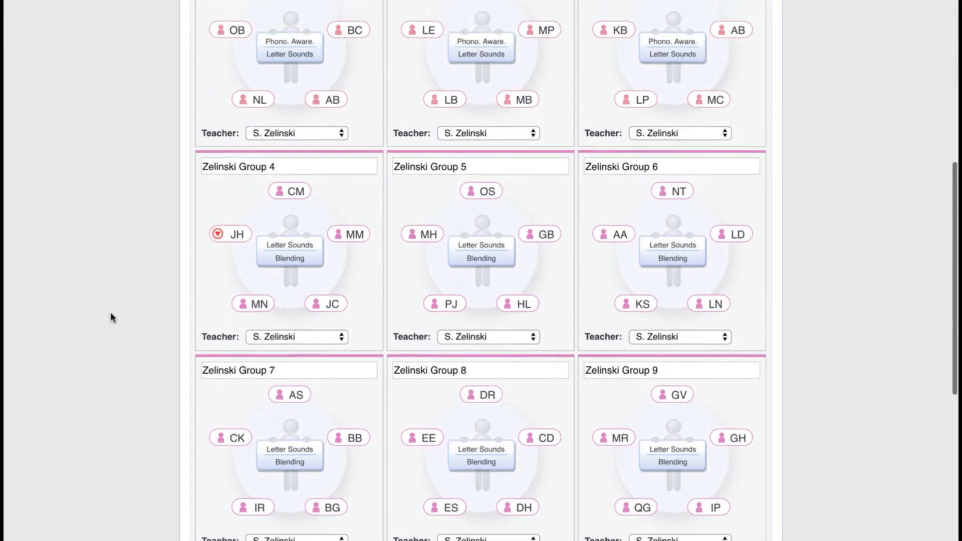
scroll(110, 318, "up", 3)
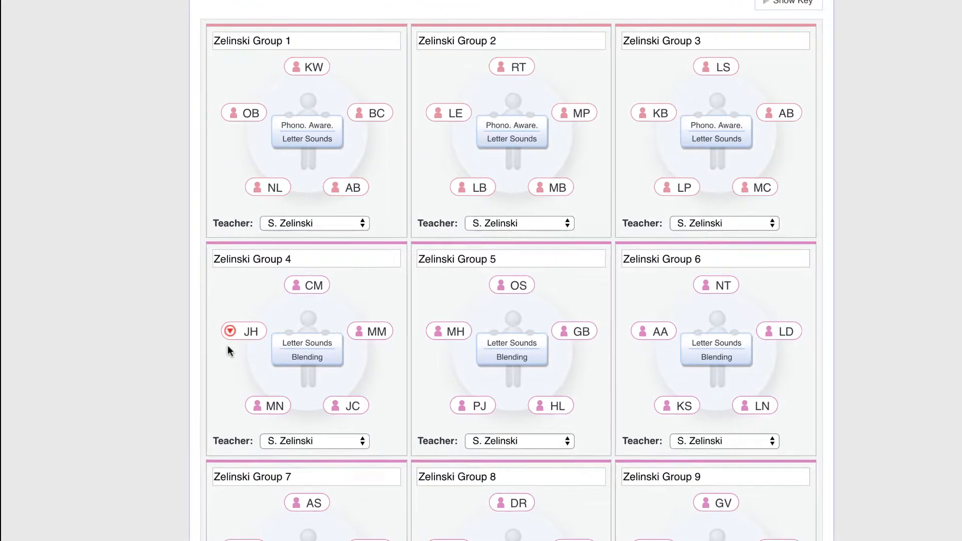
- Inspect Group 4's flagged student and the group's student skills details, then close the skills model
left_click(229, 332)
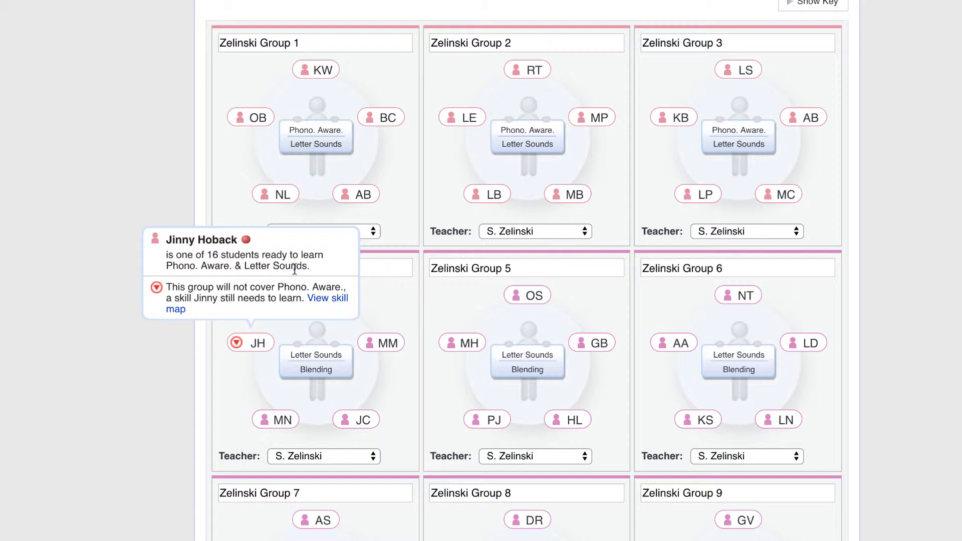
left_click(270, 397)
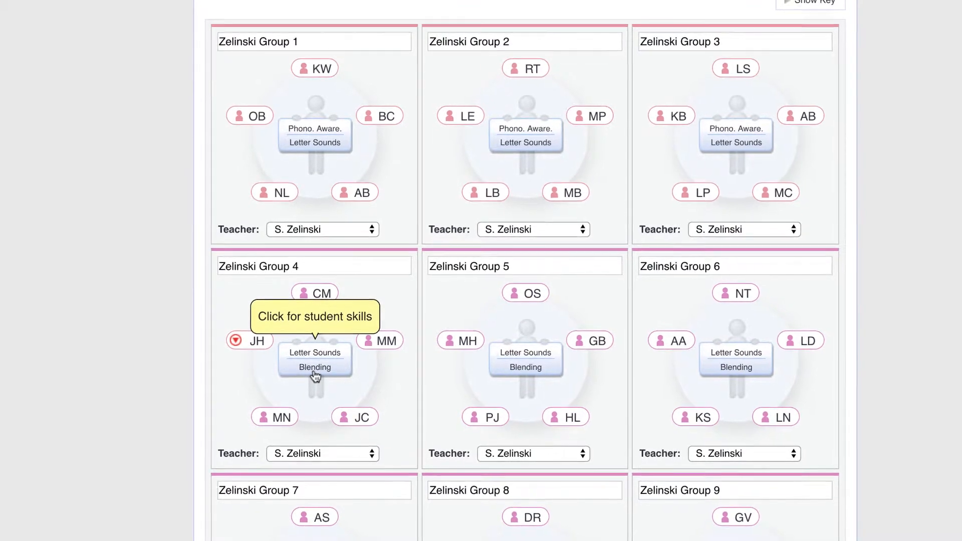
left_click(315, 381)
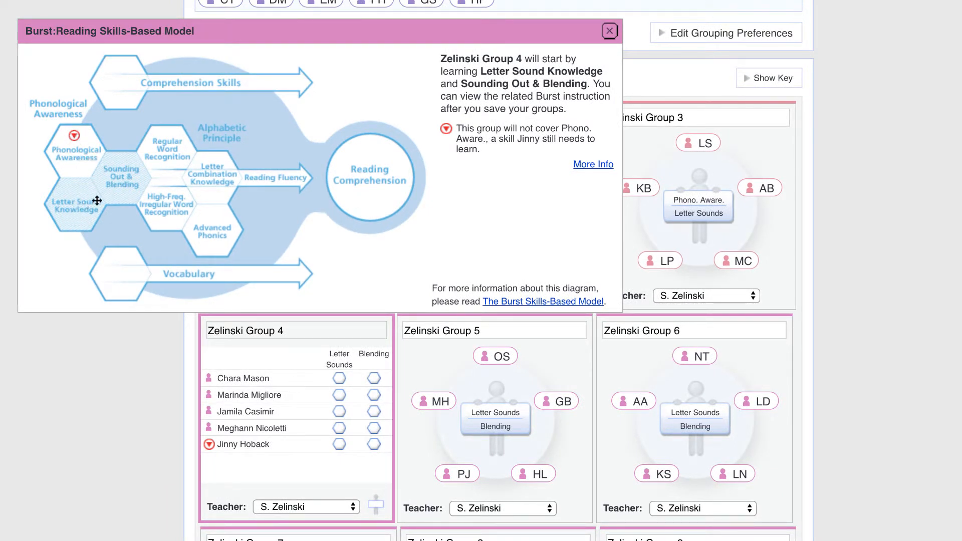
left_click(609, 32)
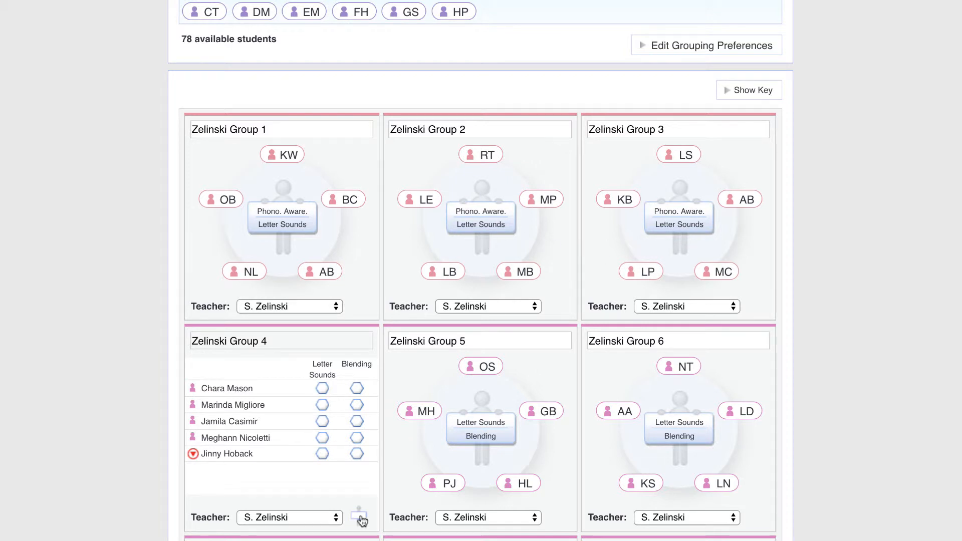
- Return Group 4 to its circle view and move its flagged student into Group 3
left_click(359, 516)
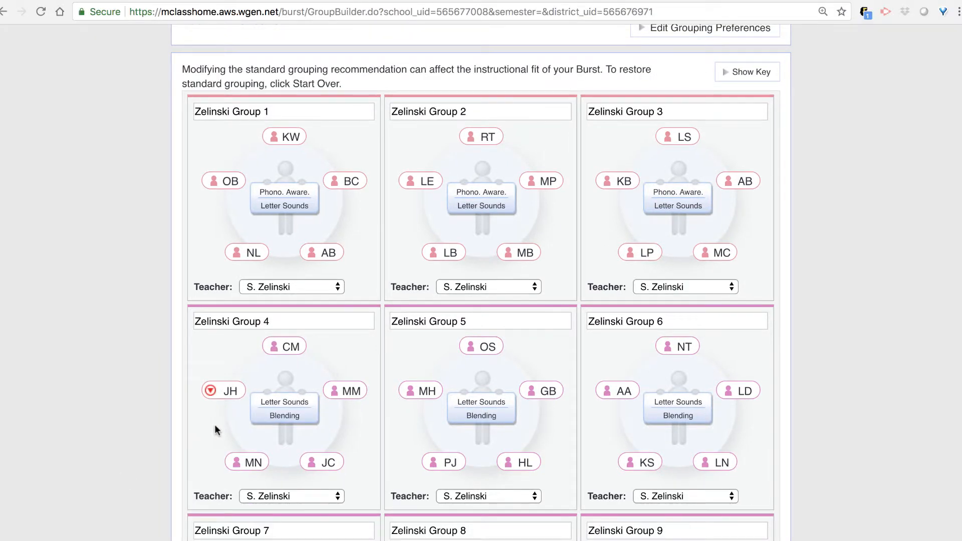
mouse_move(224, 413)
left_click_drag(226, 398, 620, 226)
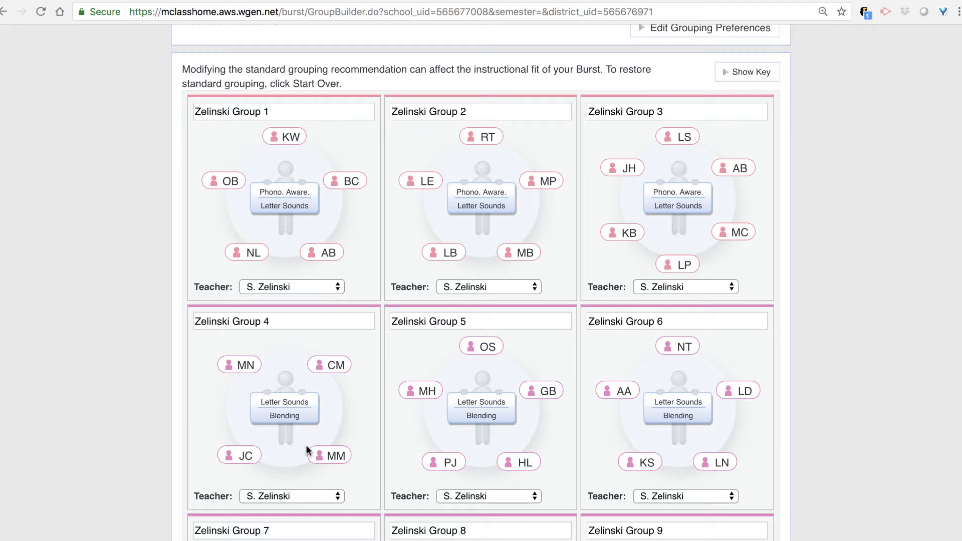
- Move the flagged student from Group 10 into Group 9
scroll(491, 281, "down", 10)
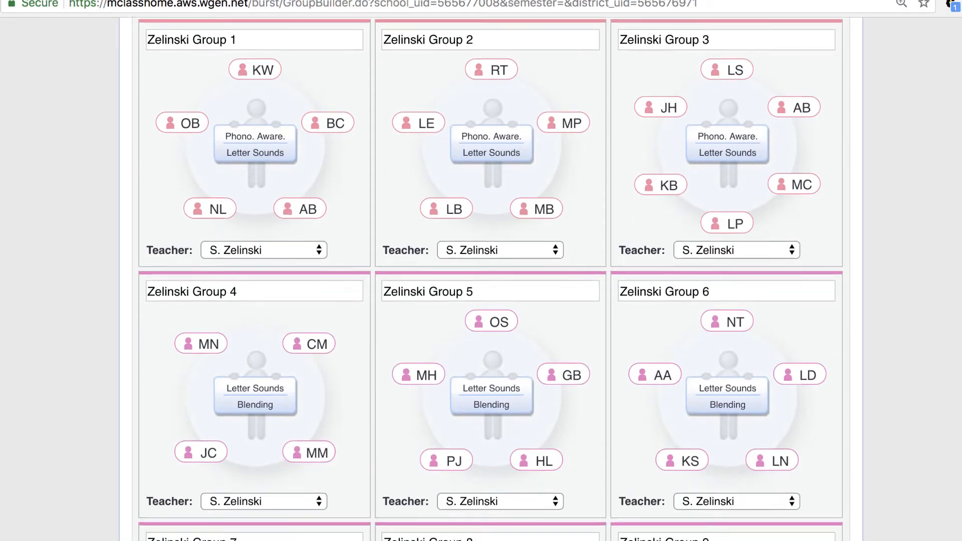
scroll(164, 446, "down", 3)
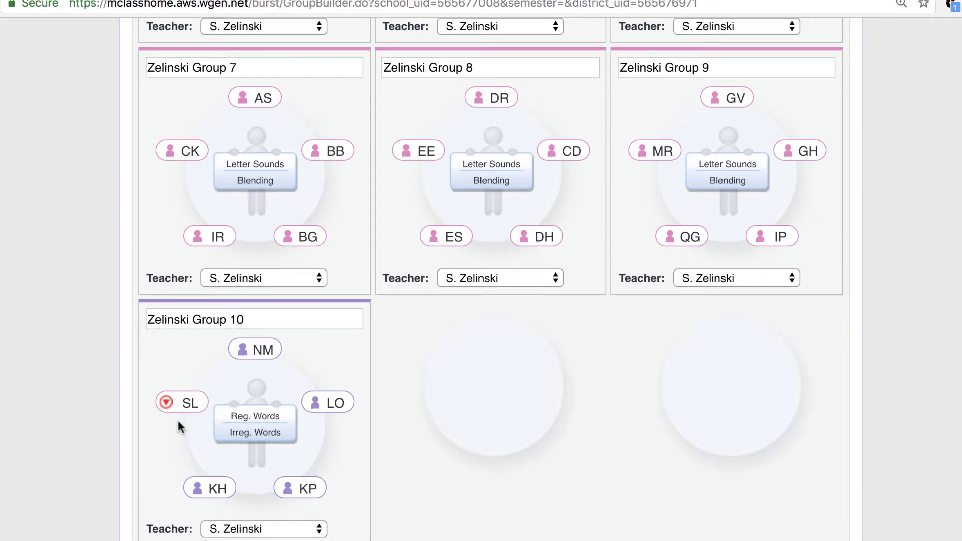
mouse_move(185, 411)
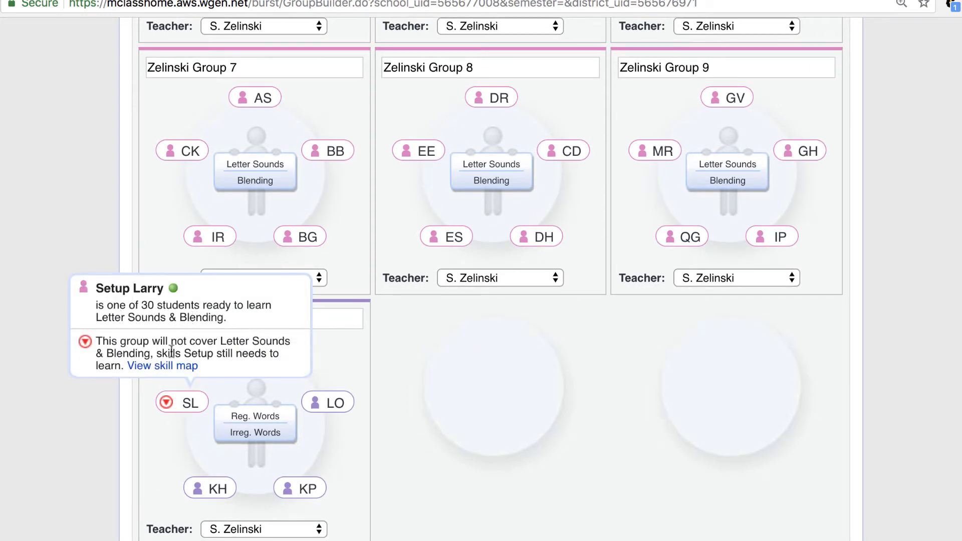
left_click_drag(181, 407, 649, 196)
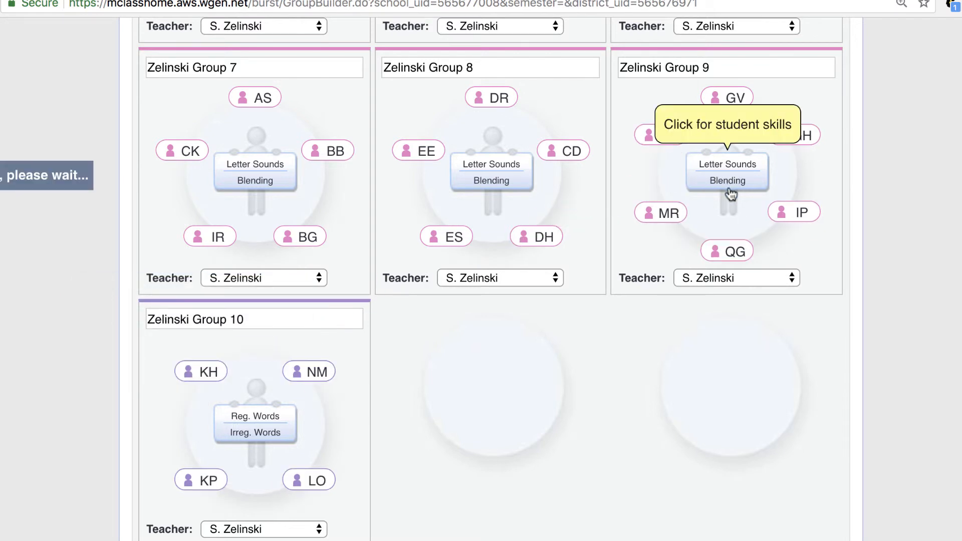